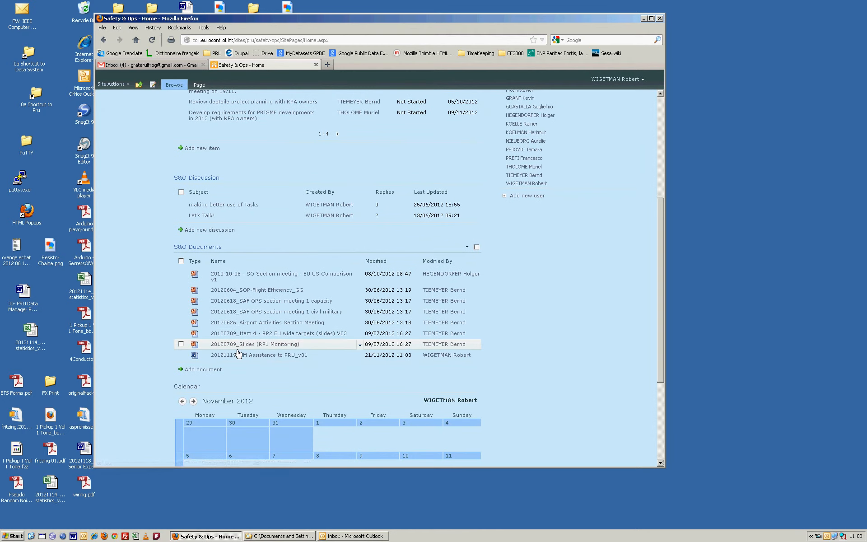
Step: Review the version history of 20121119_NM Assistance to PRU_v01 in S&O Documents, including its version comments
click(360, 357)
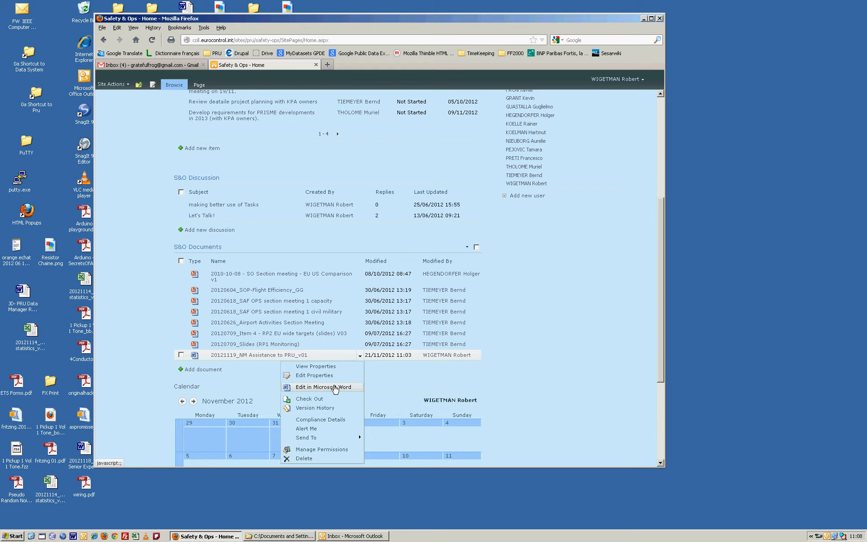
click(307, 408)
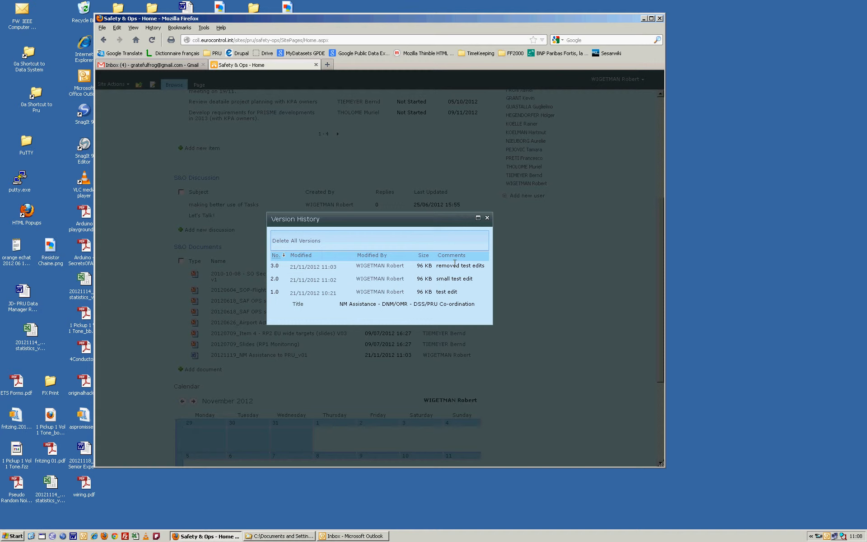
click(488, 219)
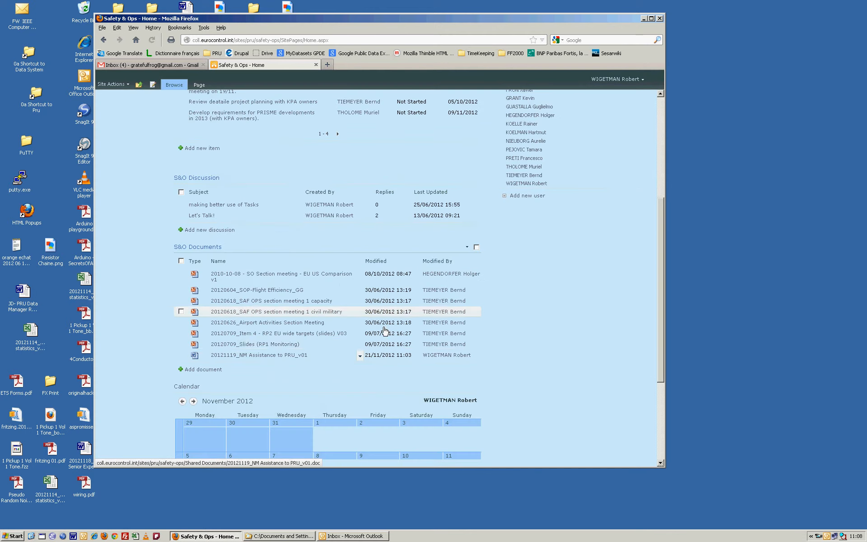
Step: Save 20121119_NM Assistance to PRU_v01.doc from S&O Documents to the Desktop, replacing the existing copy
click(360, 356)
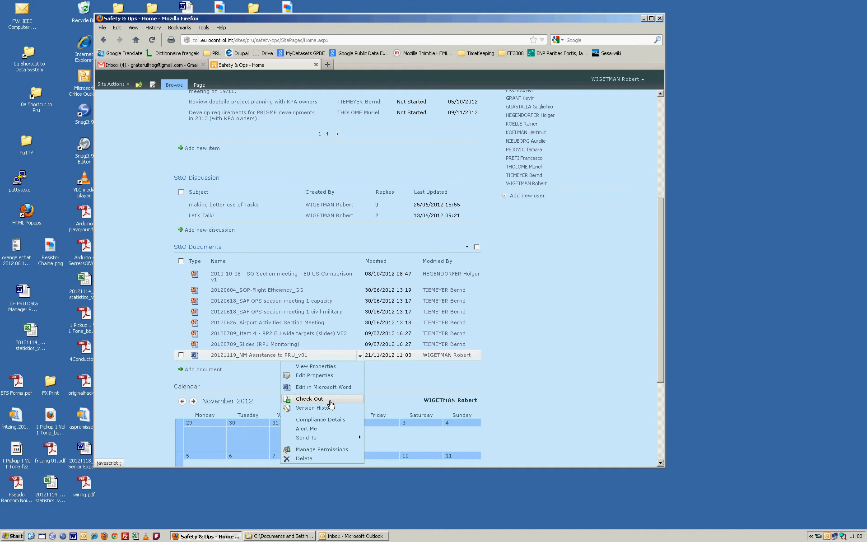
click(246, 356)
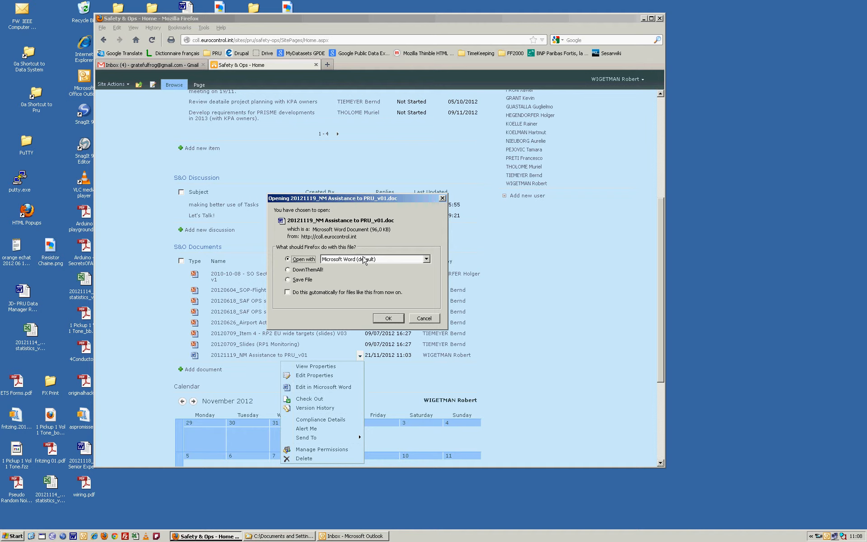
click(288, 280)
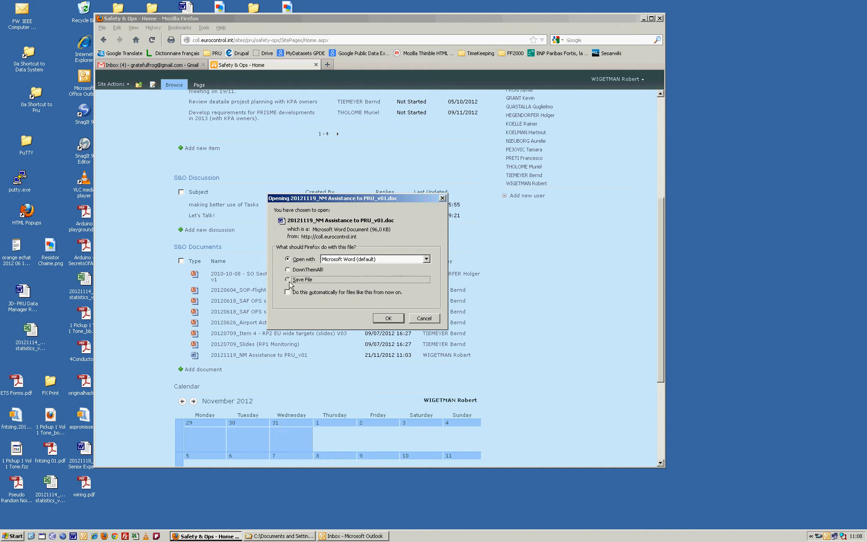
click(388, 320)
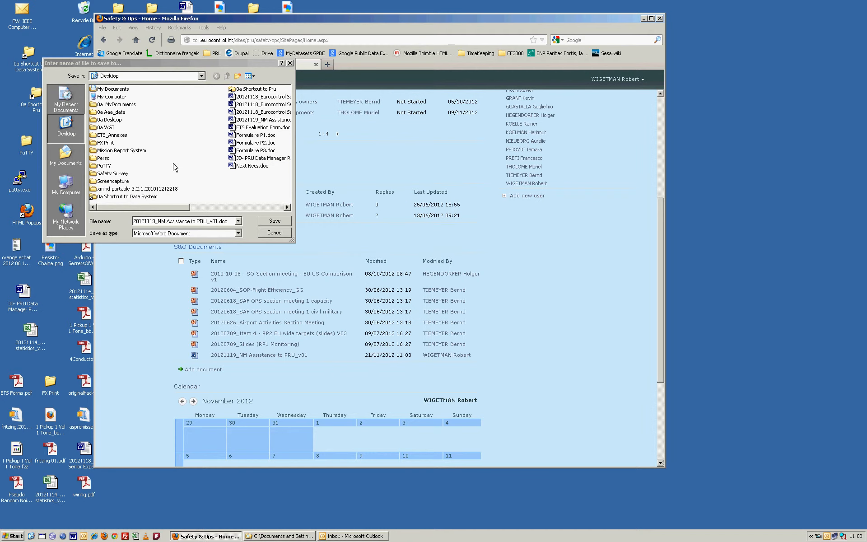
click(277, 221)
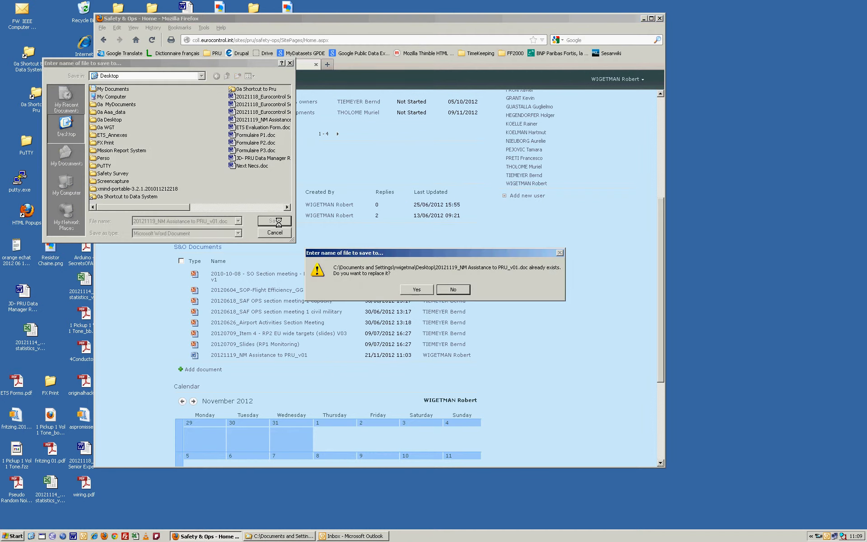
click(416, 289)
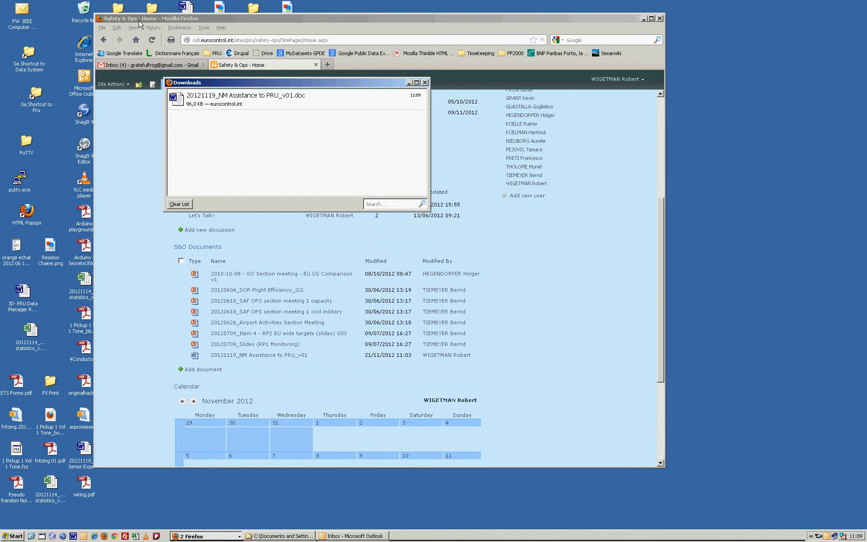
Step: Open the downloaded document in Word, enter "An example of an edit" in the empty cell below Issue, and save and close it
double_click(205, 100)
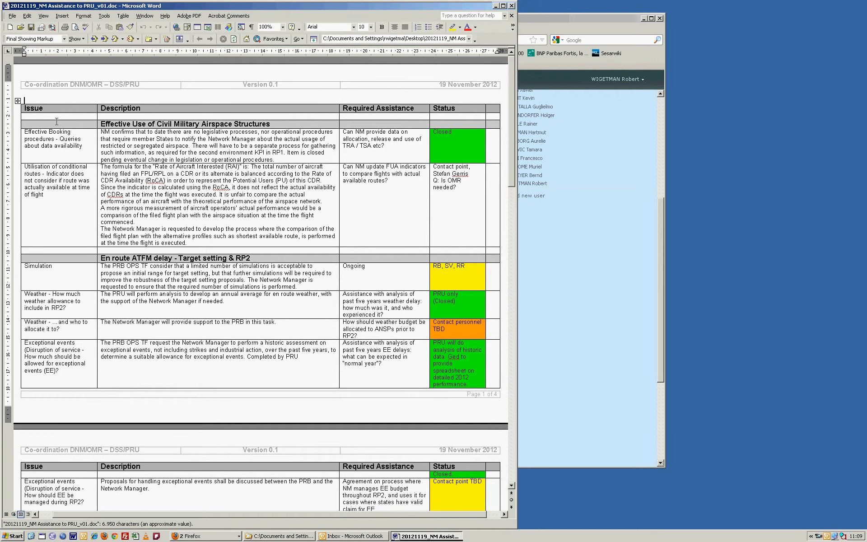
click(58, 116)
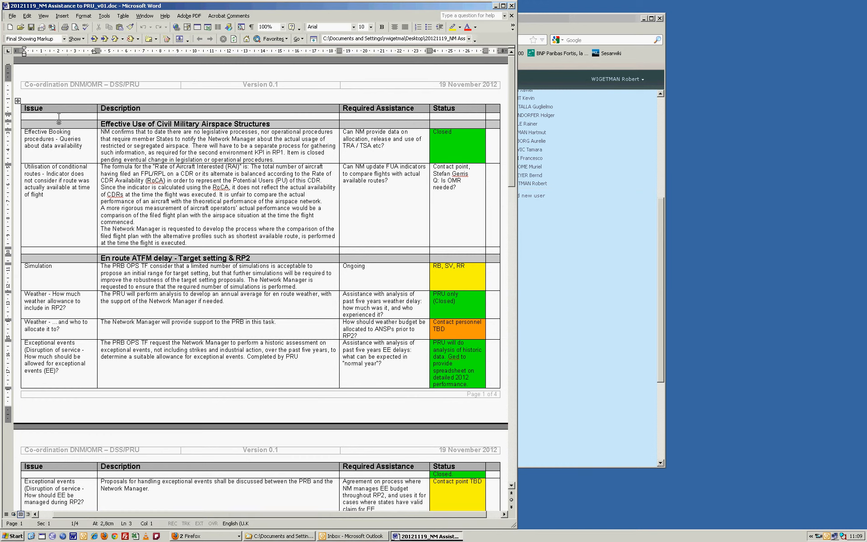
text(ample of an edit)
click(30, 28)
click(511, 5)
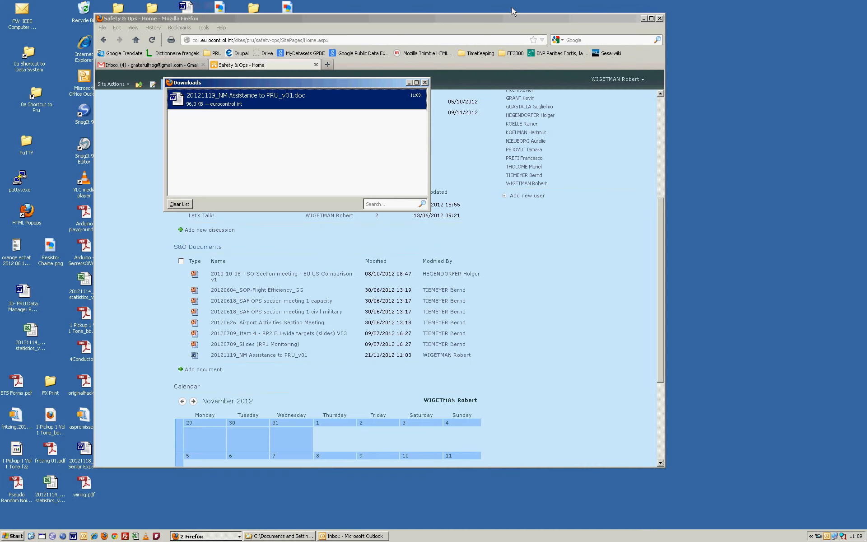
click(425, 83)
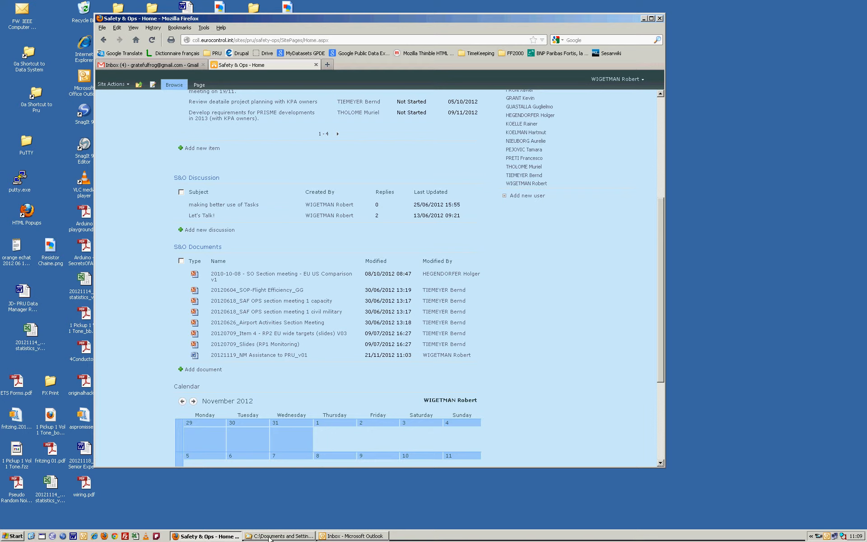
Step: Add a document to S&O Documents, choosing 20121119_NM Assistance to PRU_v01.doc from the Desktop file list shown in detail and sorted newest first
click(192, 370)
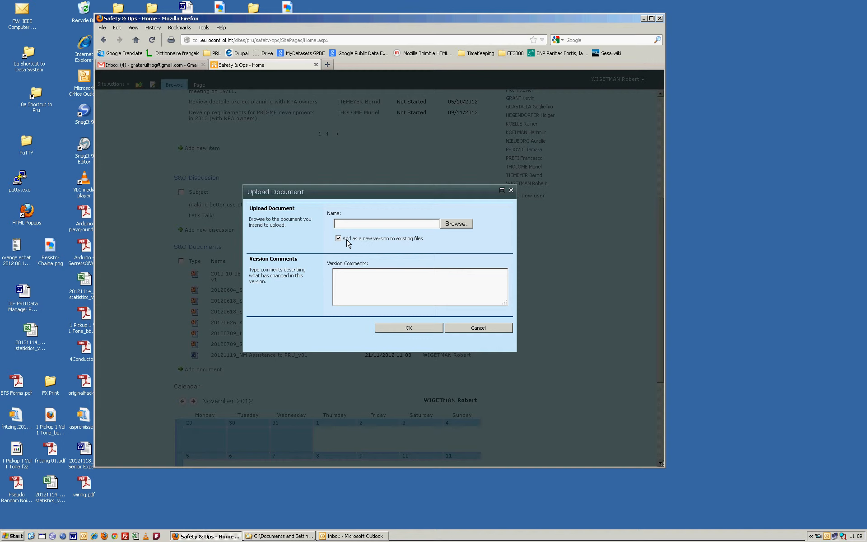
click(457, 224)
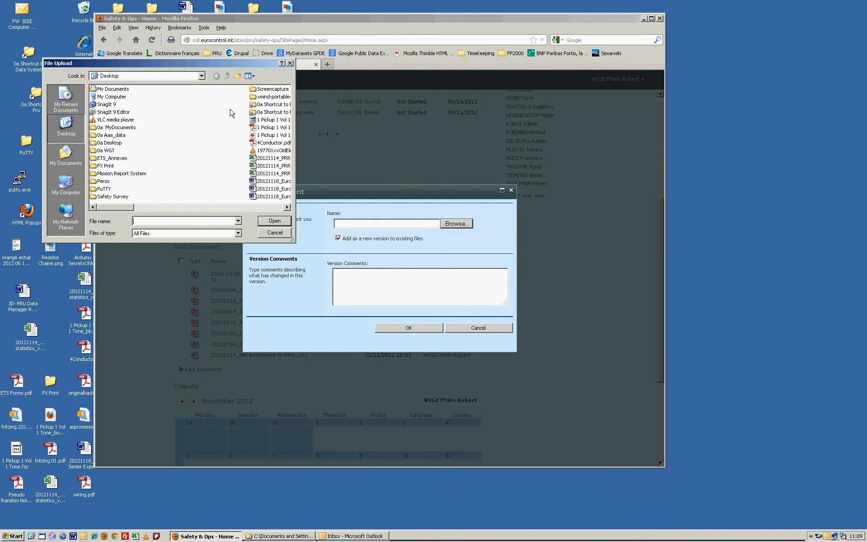
click(252, 76)
click(257, 116)
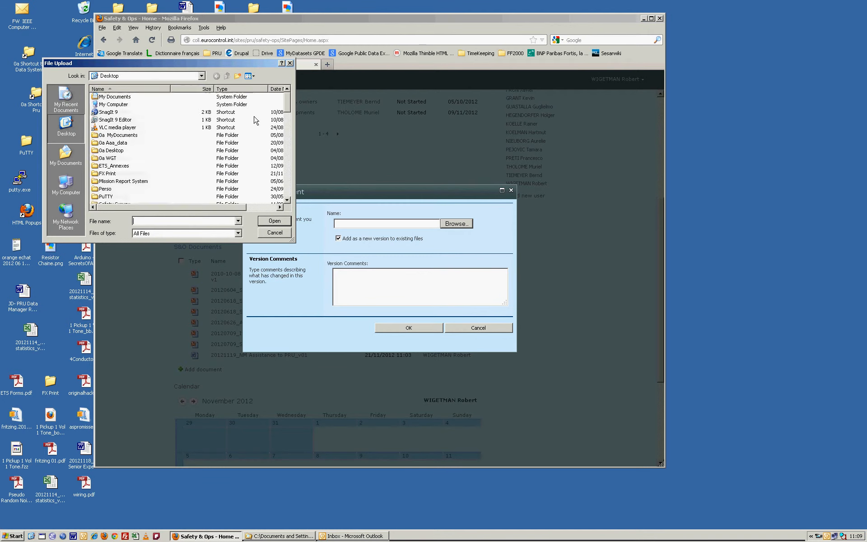
click(276, 89)
click(276, 89)
drag(168, 87, 238, 87)
click(174, 98)
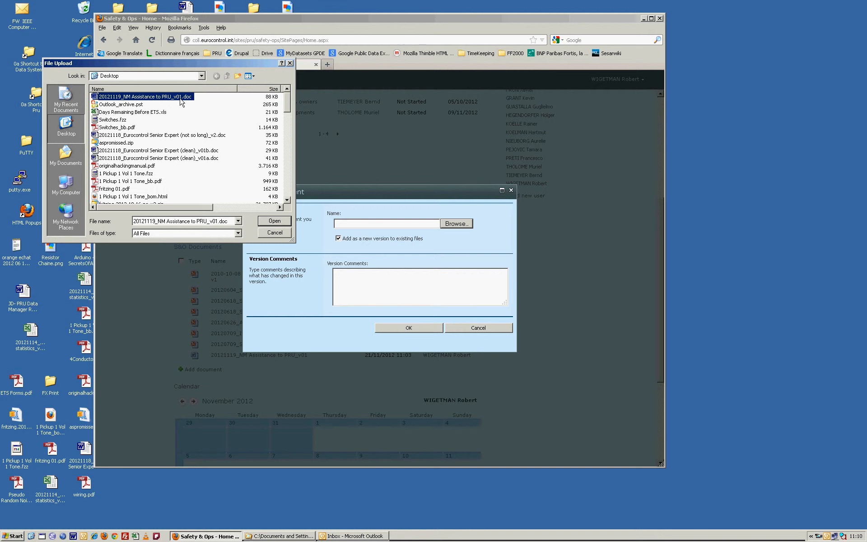
click(279, 225)
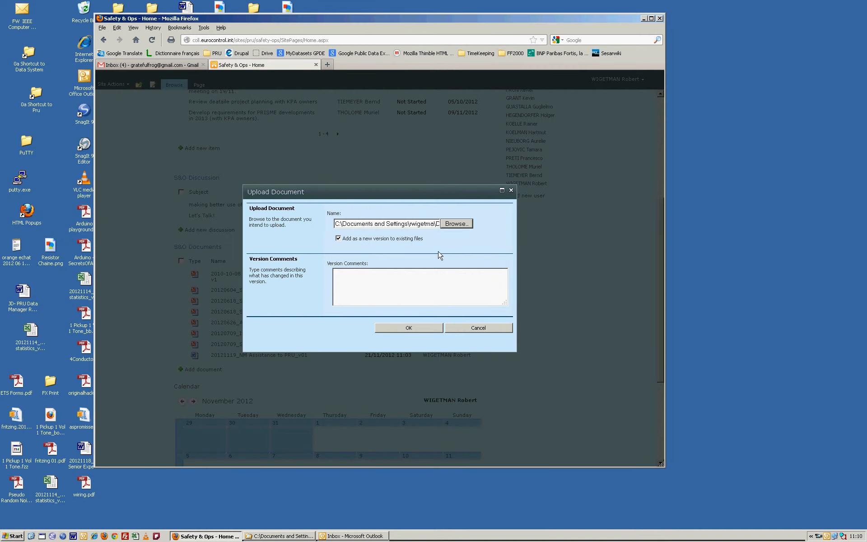
Step: Enter the version comment "this is a demo of an edit and a new version!" and submit the upload
click(351, 289)
text(and a new version!)
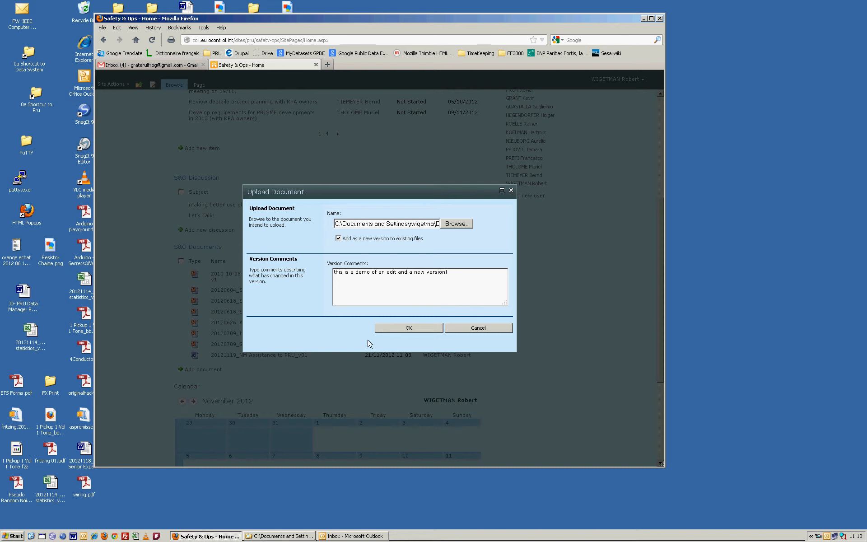
click(419, 333)
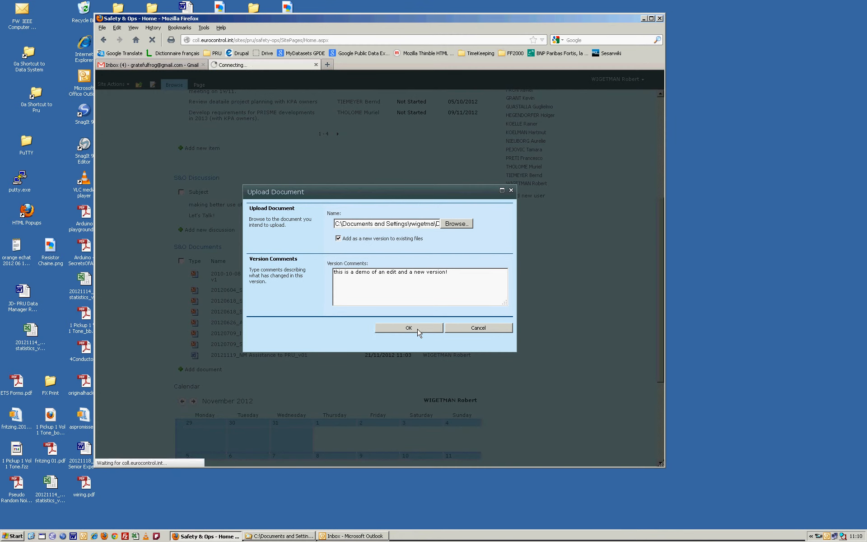
Step: Check the version history of 20121119_NM Assistance to PRU_v01 for the newly uploaded version and its comment
scroll(419, 333, down, 5)
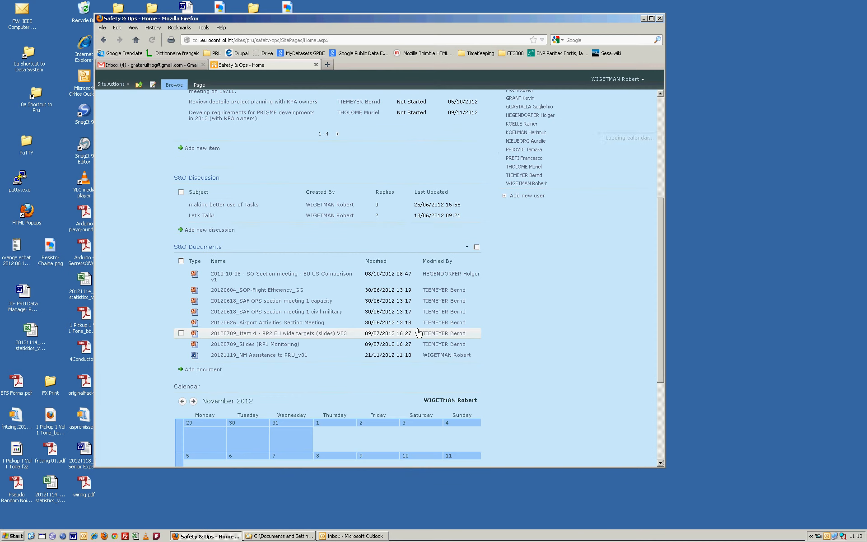
click(360, 356)
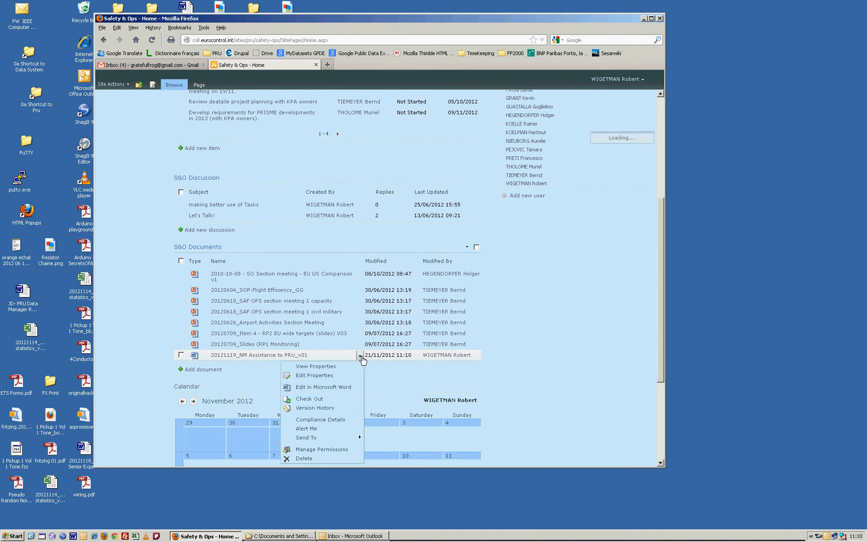
click(328, 409)
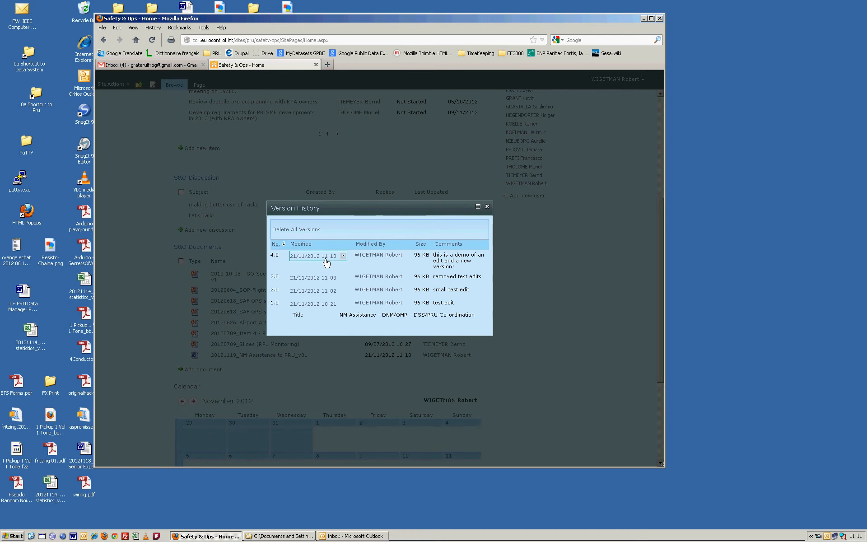
click(487, 207)
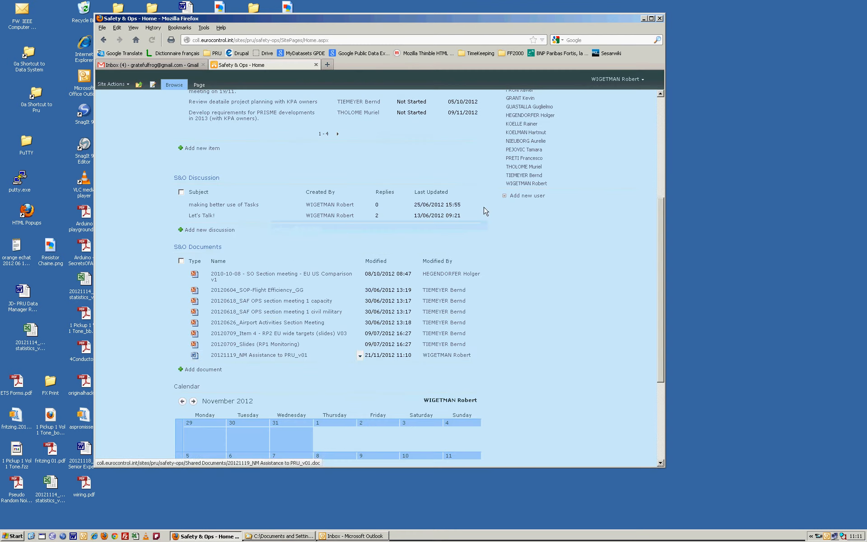
Step: Download the updated 20121119_NM Assistance to PRU_v01.doc to the Desktop, overwriting the local copy
click(271, 355)
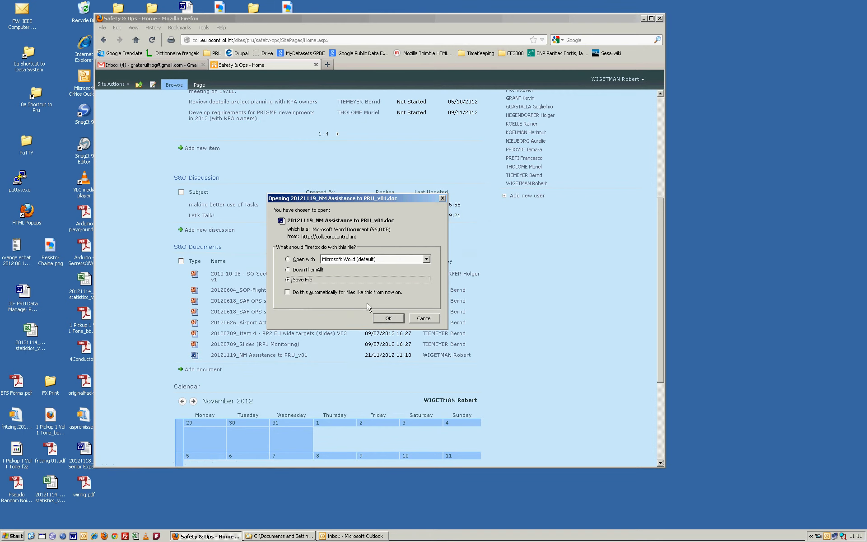
click(388, 318)
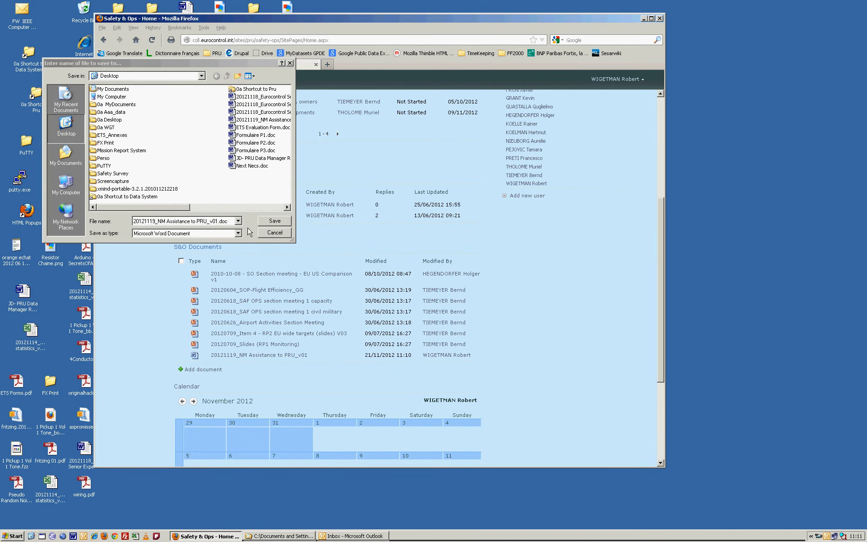
click(276, 220)
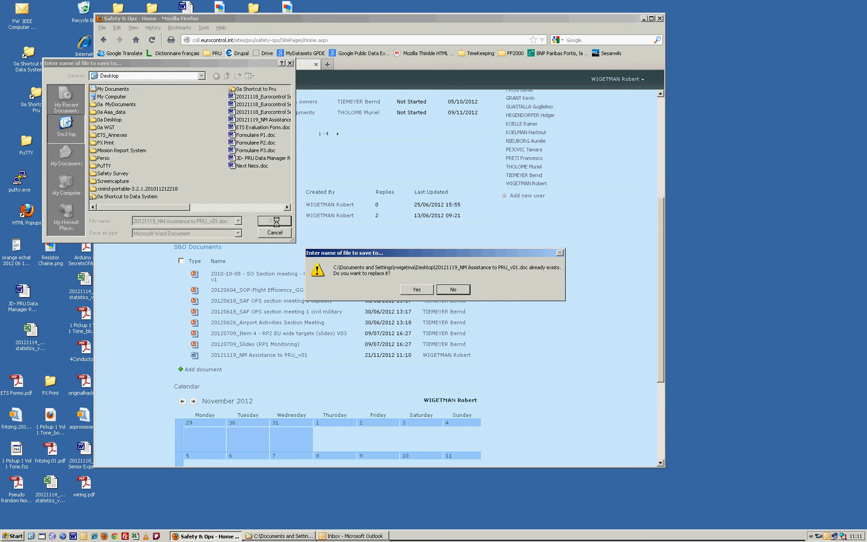
click(417, 289)
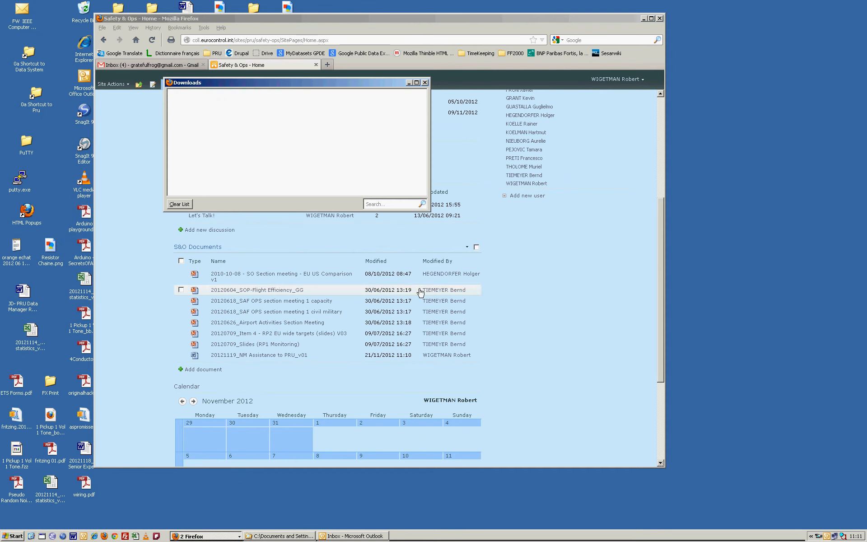
Step: Open the new download in Word, delete "An example of an edit" from the cell below Issue, and save and close the document
double_click(262, 104)
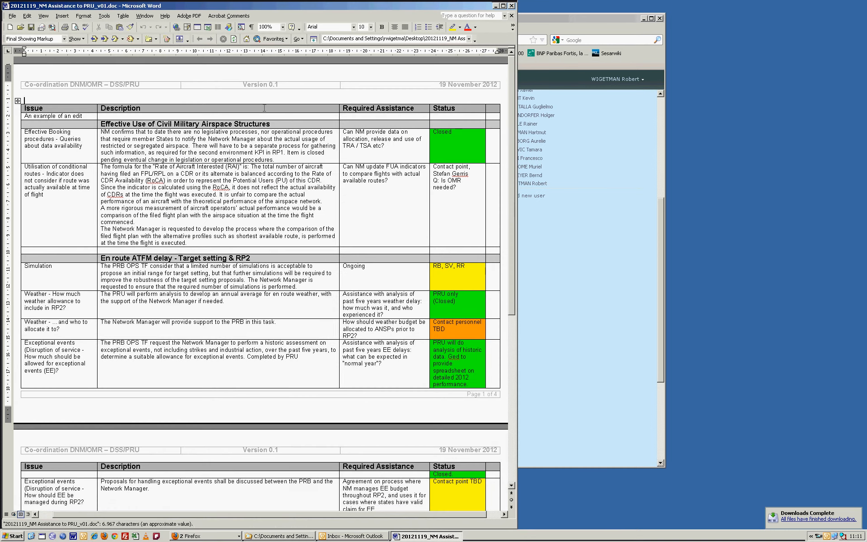
triple_click(84, 116)
key(Delete)
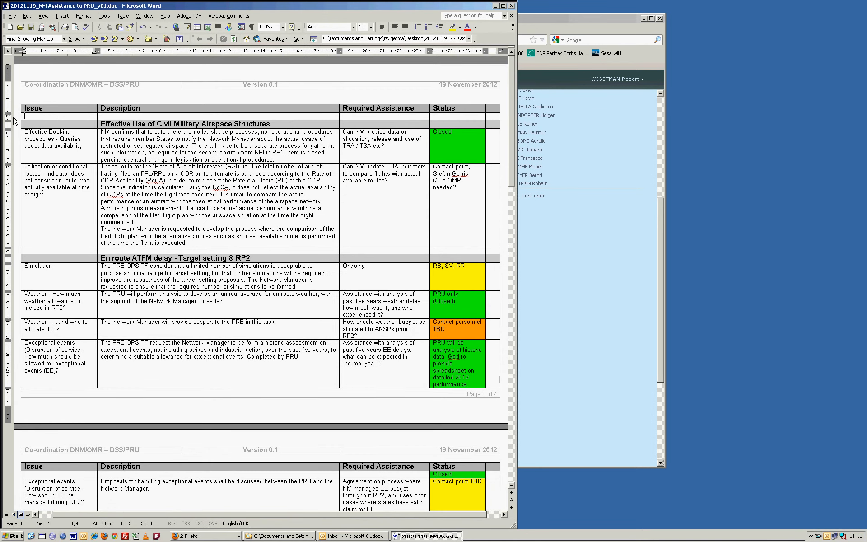
click(30, 28)
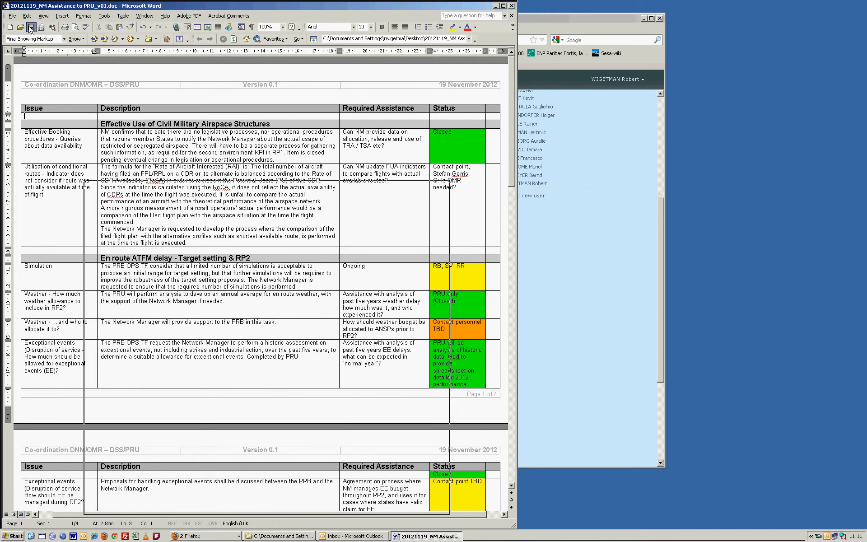
click(512, 7)
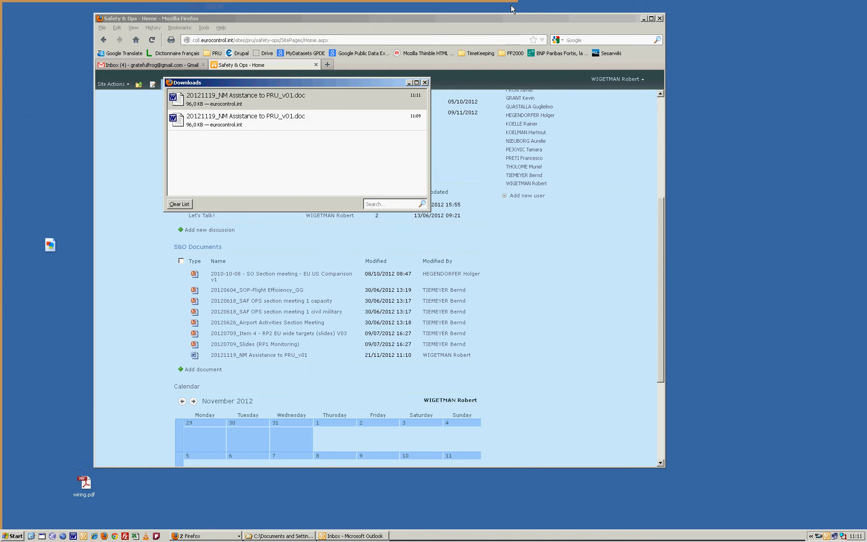
click(427, 82)
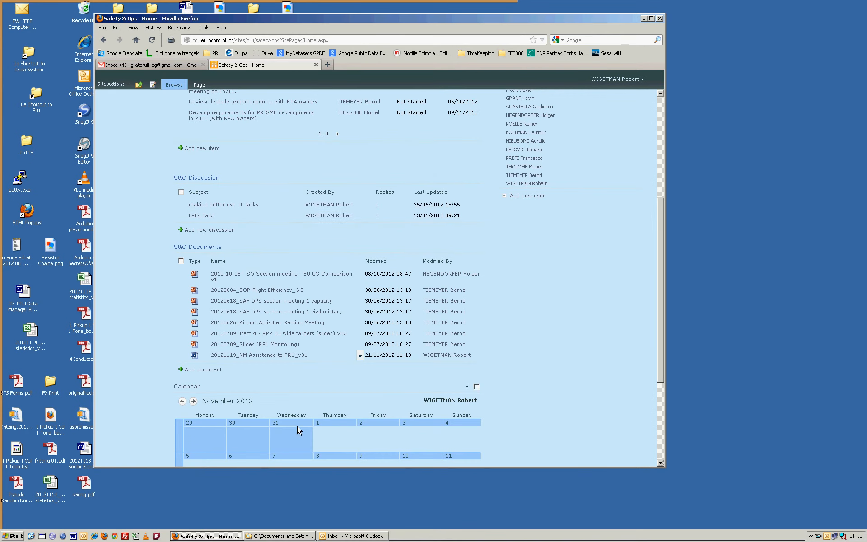
Step: Start a document upload to S&O Documents and choose the edited 20121119_NM Assistance to PRU_v01 file from the Desktop, listing files by newest date
click(215, 371)
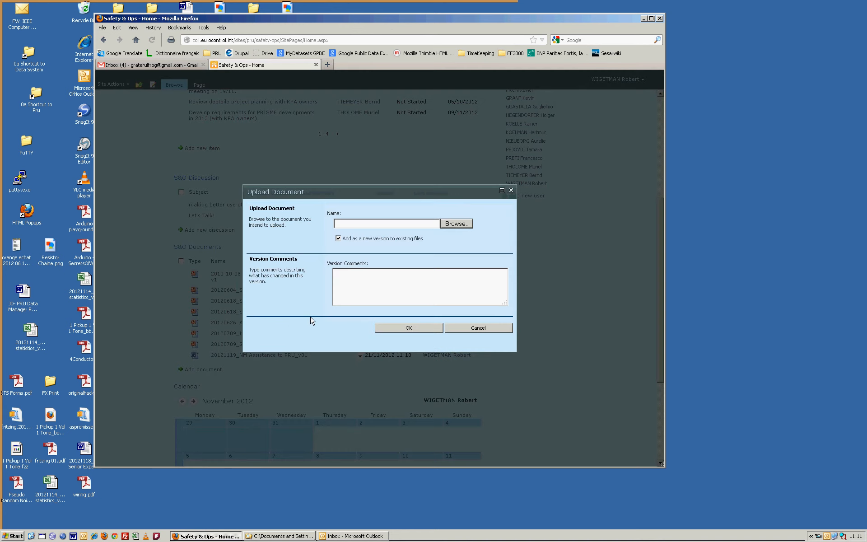
click(456, 224)
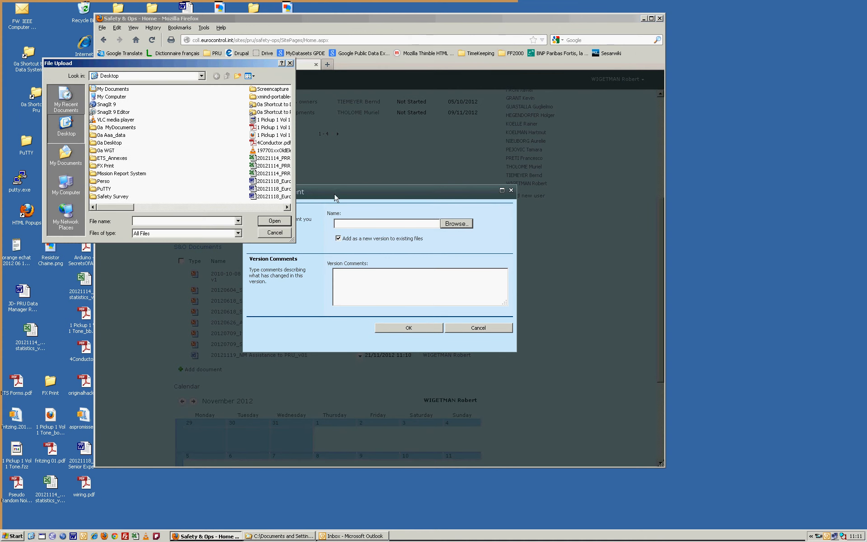
click(250, 76)
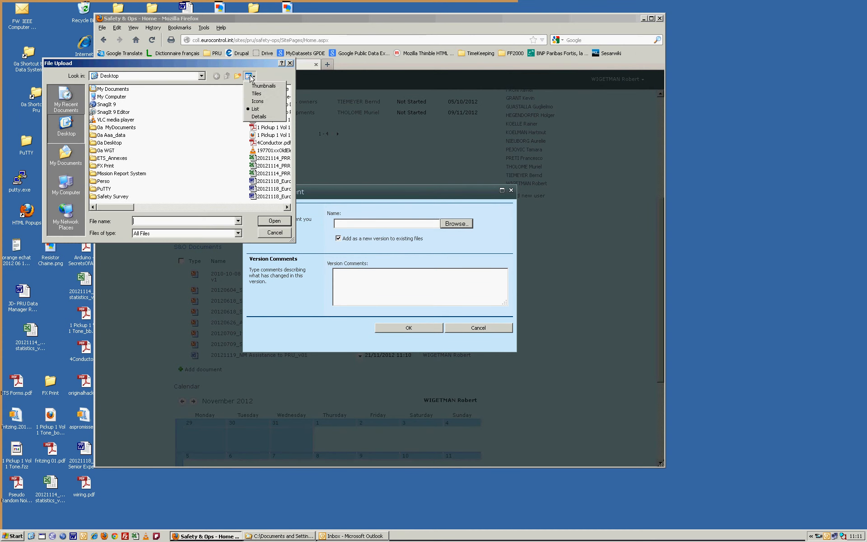
click(258, 116)
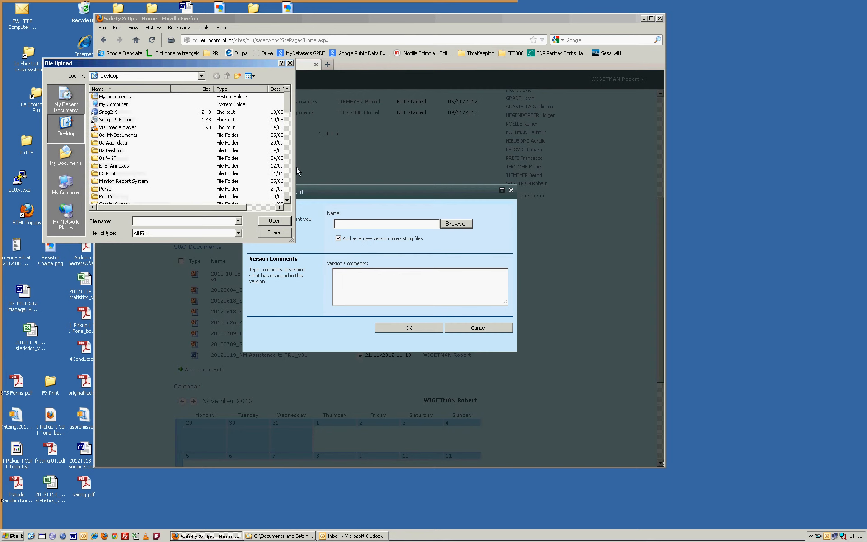
click(276, 89)
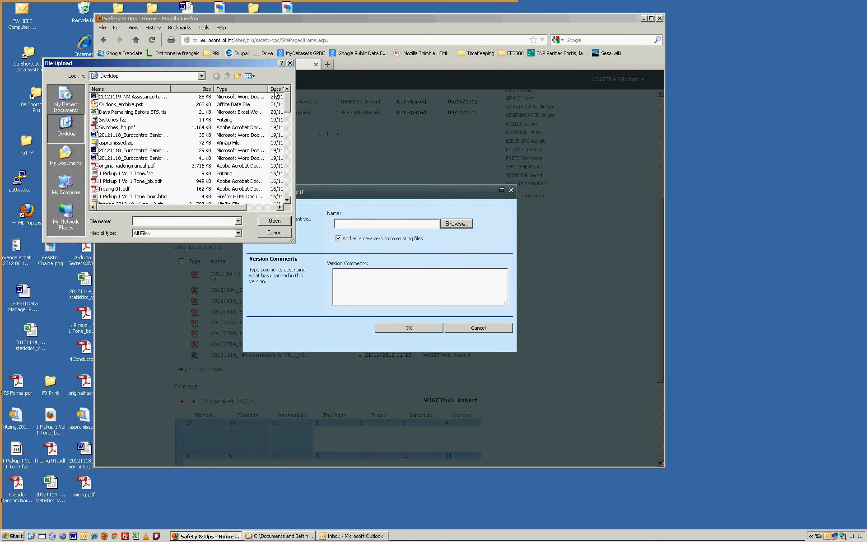
click(144, 99)
click(282, 221)
Step: Enter the version comment "This version is as per the original. All test edits removed." and submit the upload
click(354, 275)
text(this)
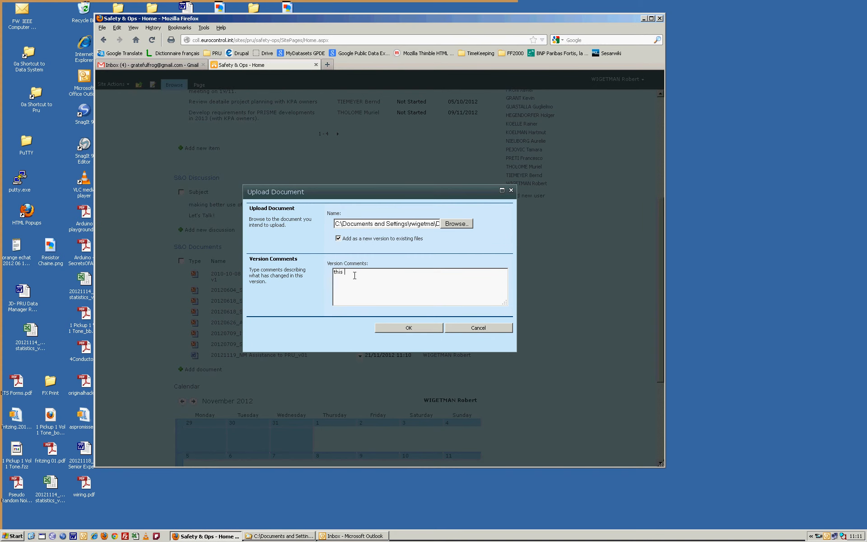
text( version is as per the original. All test edits removed)
key(BackSpace)
key(BackSpace)
text(ved)
click(334, 271)
key(Delete)
text(T)
click(438, 328)
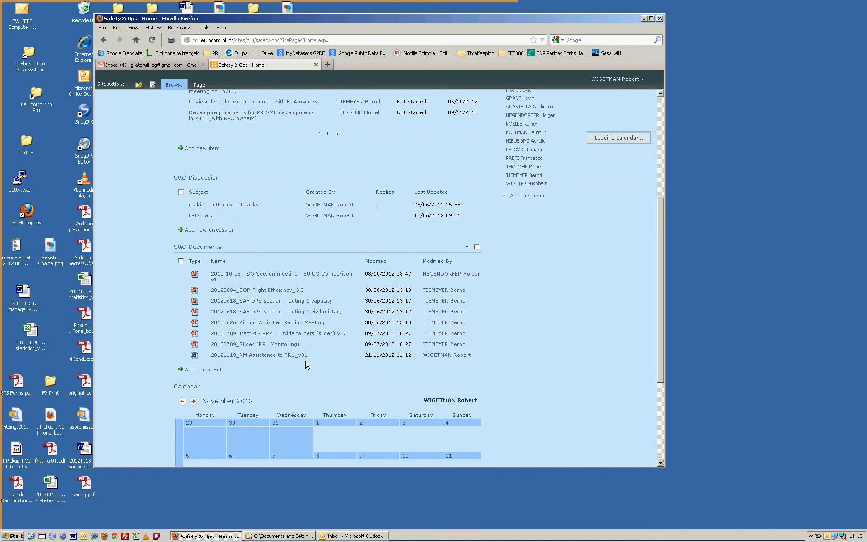
Step: Review the version history of 20121119_NM Assistance to PRU_v01 for the latest upload and its comment, and close the history
click(360, 357)
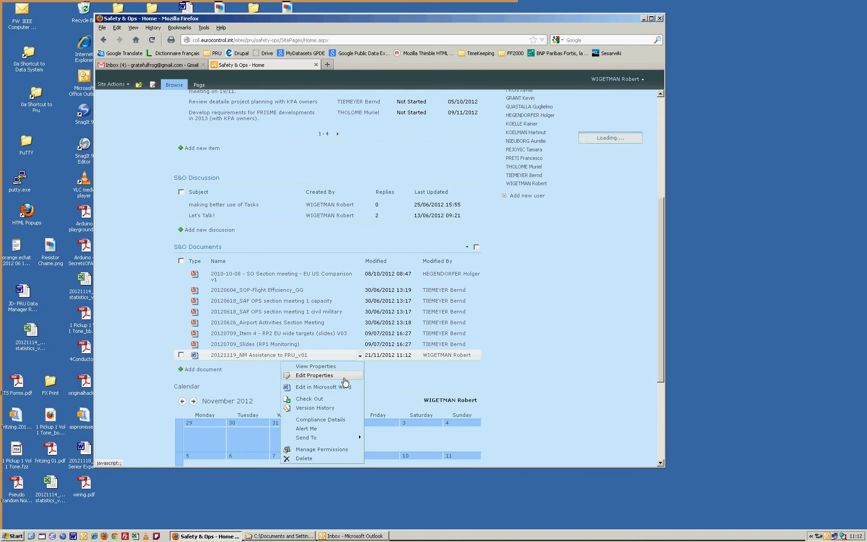
click(337, 408)
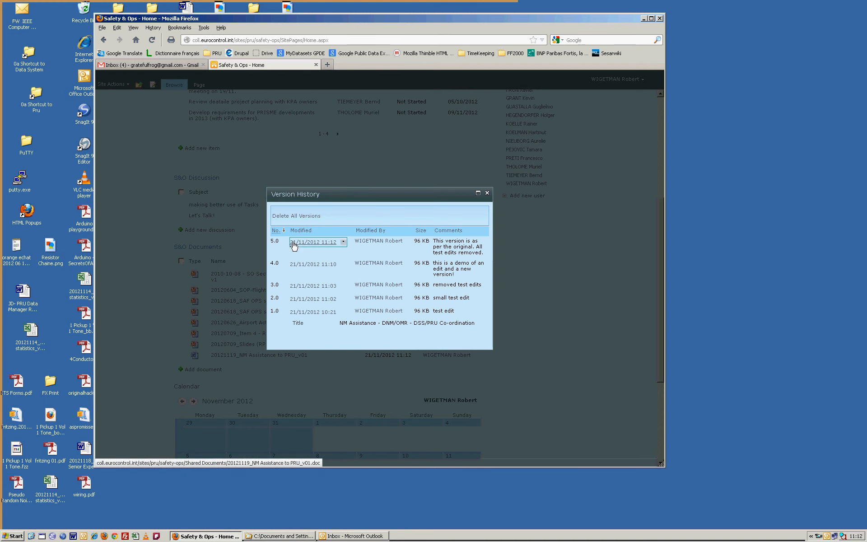
click(488, 193)
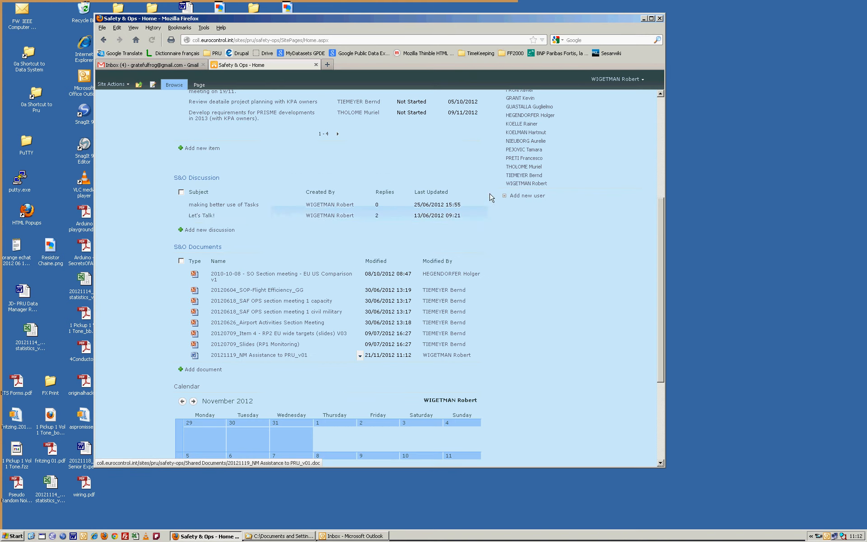